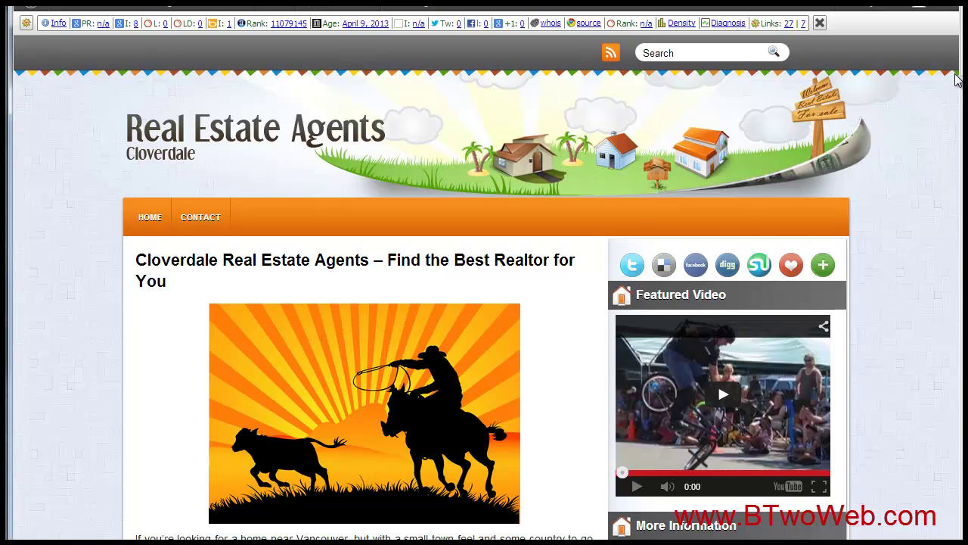
- Bring the South Surrey Real Estate Agents site window to the front
scroll(960, 72, "down", 1)
mouse_move(960, 72)
left_mouse_down()
mouse_move(957, 179)
mouse_move(949, 75)
left_mouse_up()
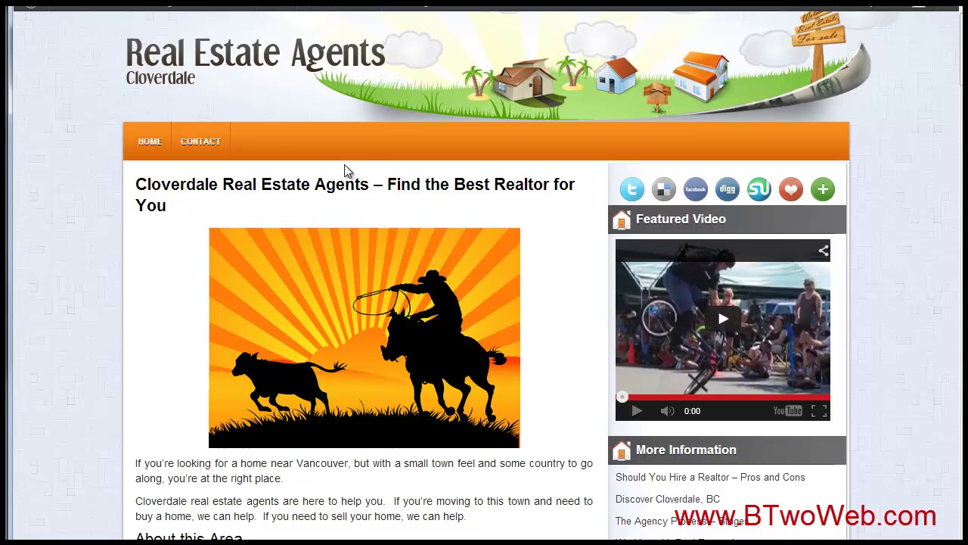
scroll(728, 177, "down", 1)
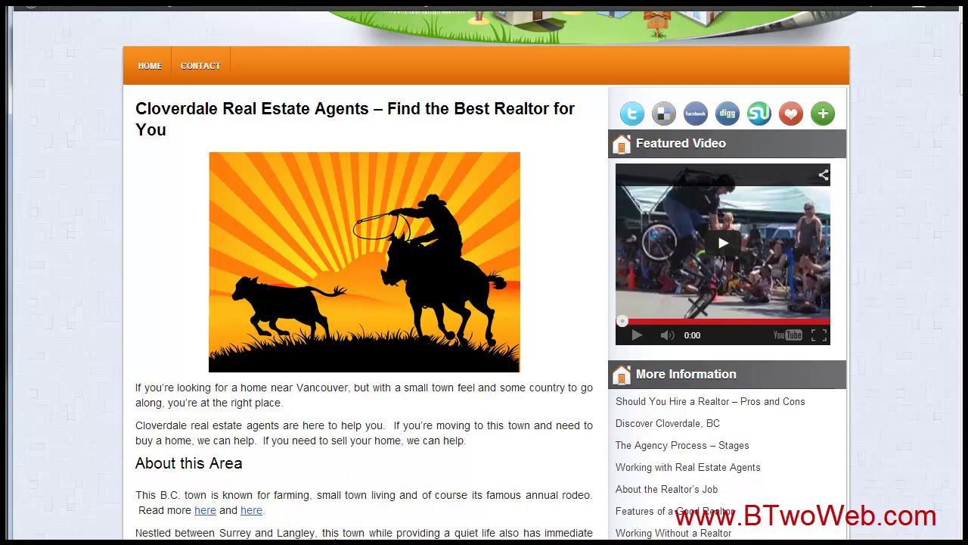
mouse_move(351, 515)
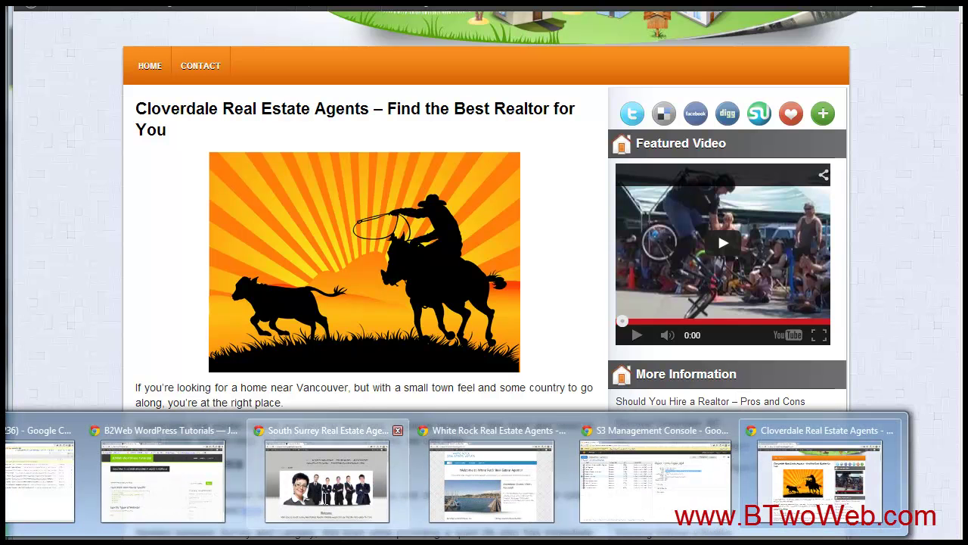
left_click(327, 505)
- Read the Living in South Surrey, British Columbia article, then switch to the admin window
scroll(531, 279, "down", 2)
scroll(527, 275, "up", 3)
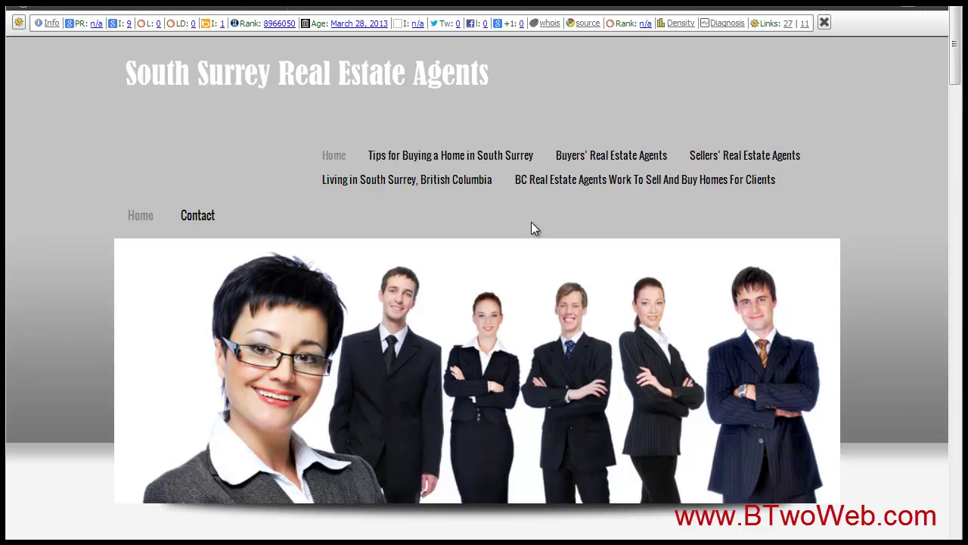
scroll(531, 227, "down", 3)
scroll(572, 322, "down", 2)
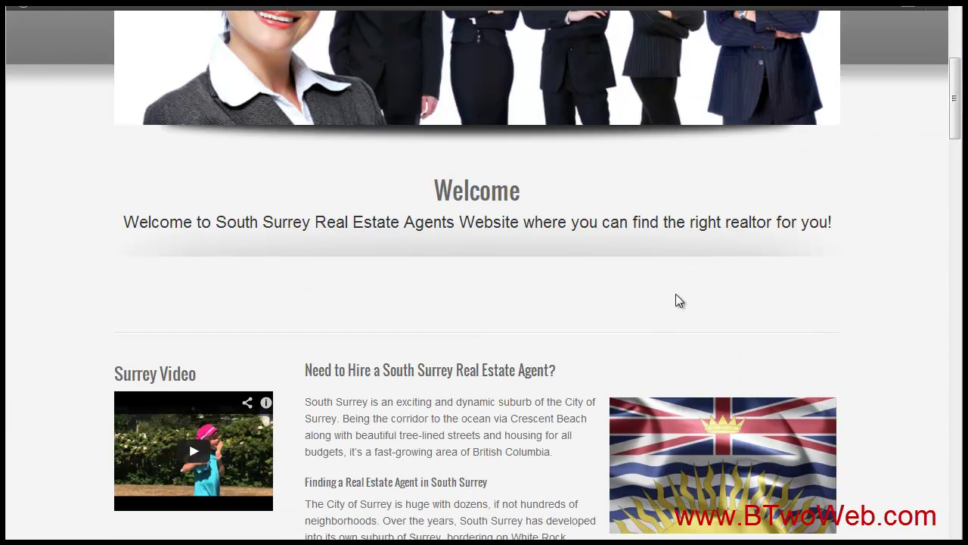
scroll(658, 324, "up", 5)
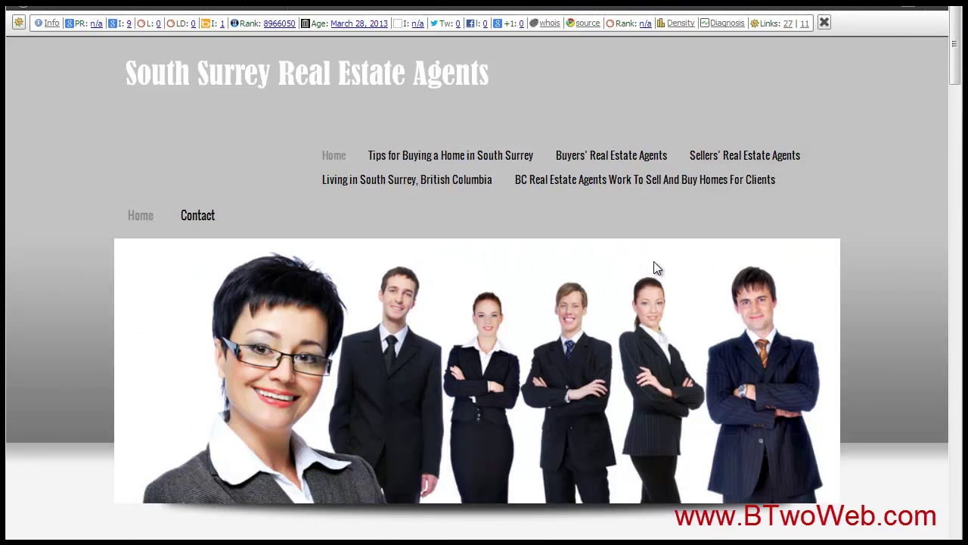
left_click(430, 186)
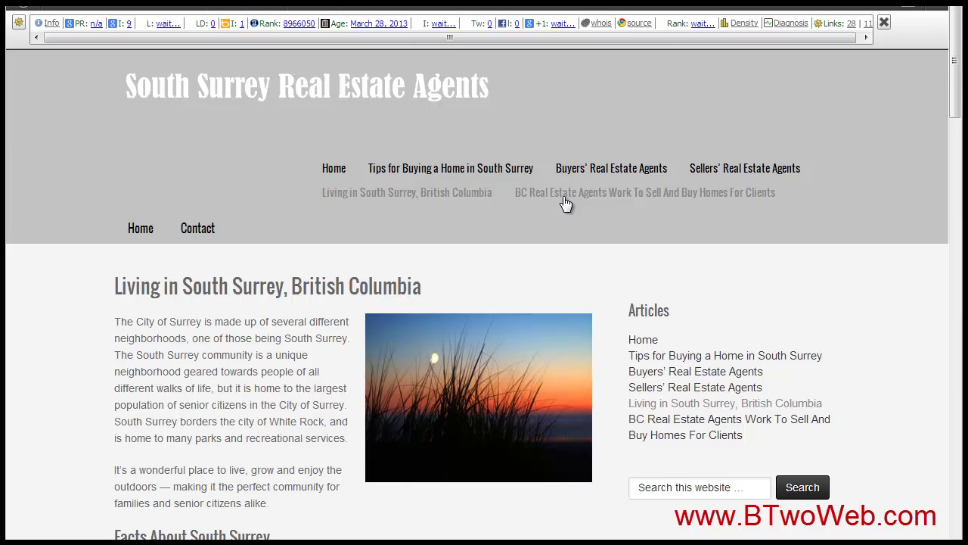
scroll(567, 205, "down", 2)
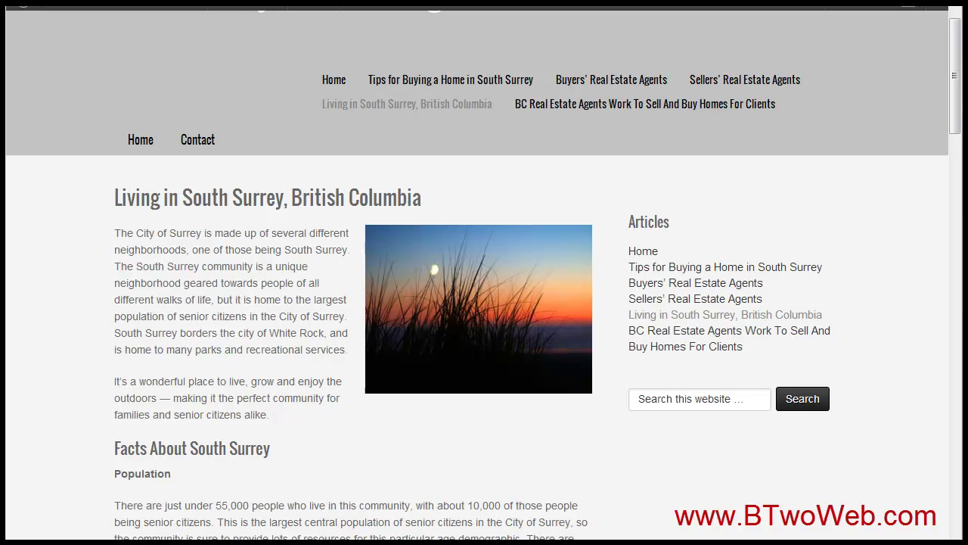
left_click(821, 473)
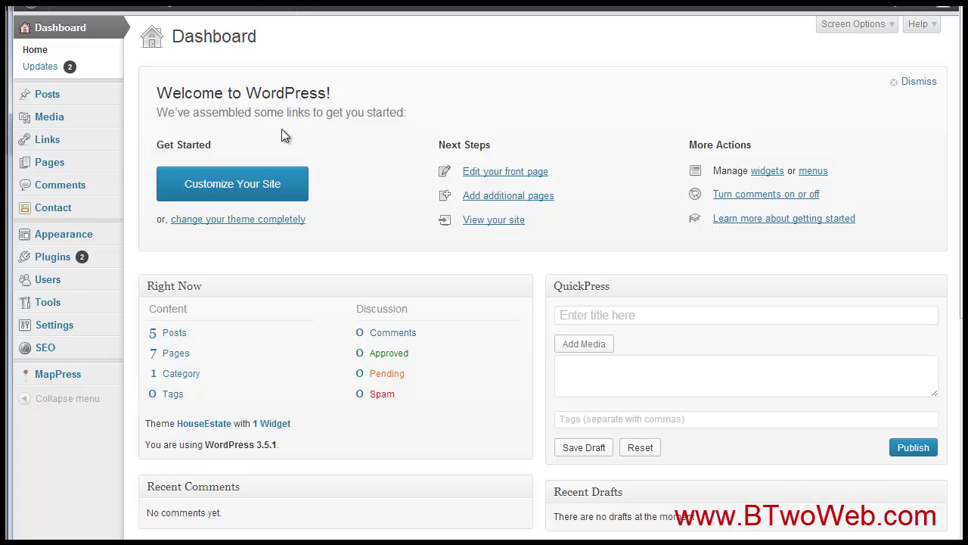
- Go to Appearance > Widgets and review the South Surrey Genesis widget areas and inactive widgets
mouse_move(69, 237)
left_click(149, 251)
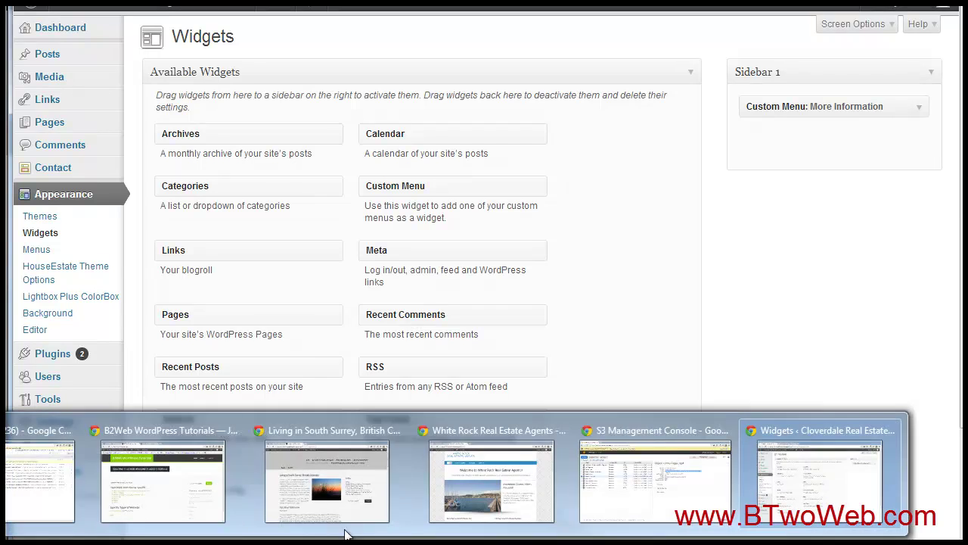
left_click(313, 486)
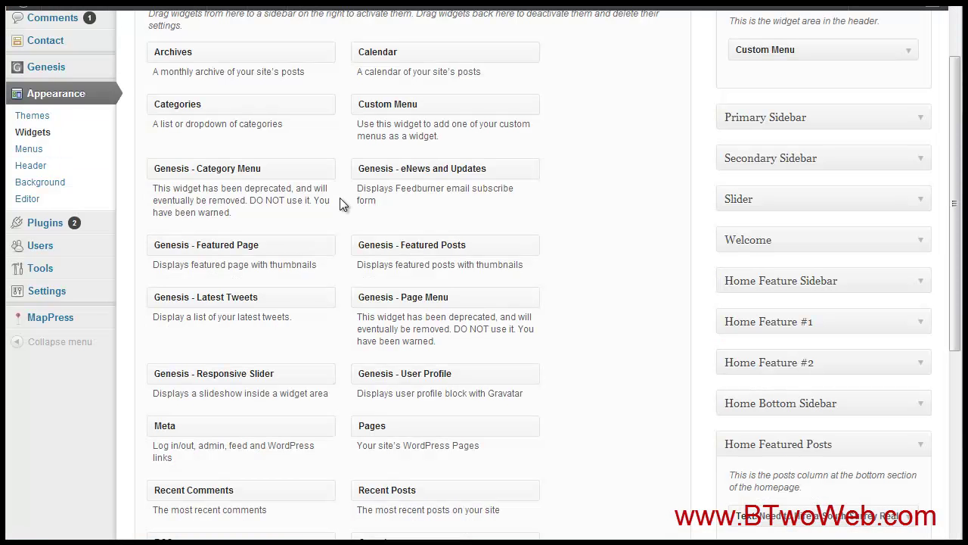
scroll(648, 211, "up", 2)
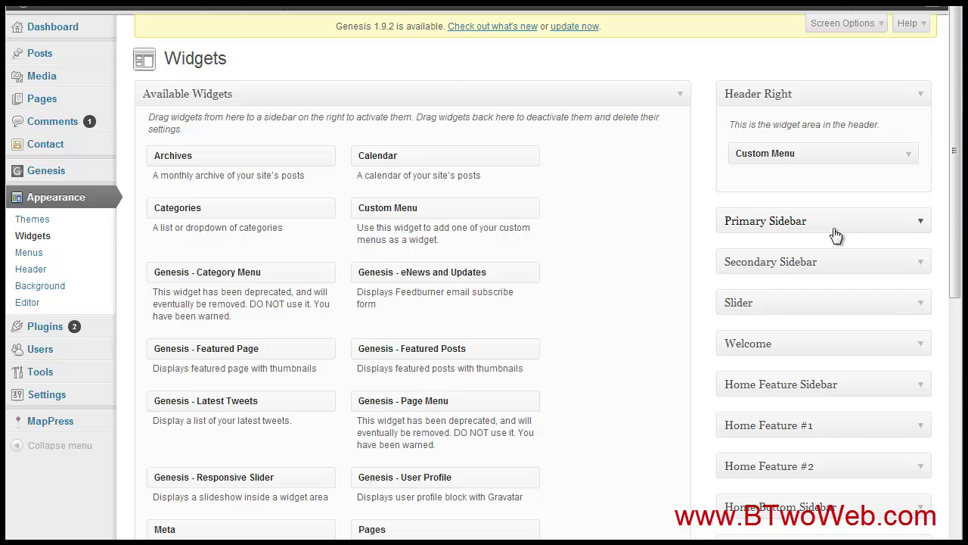
scroll(829, 270, "down", 2)
scroll(834, 364, "down", 4)
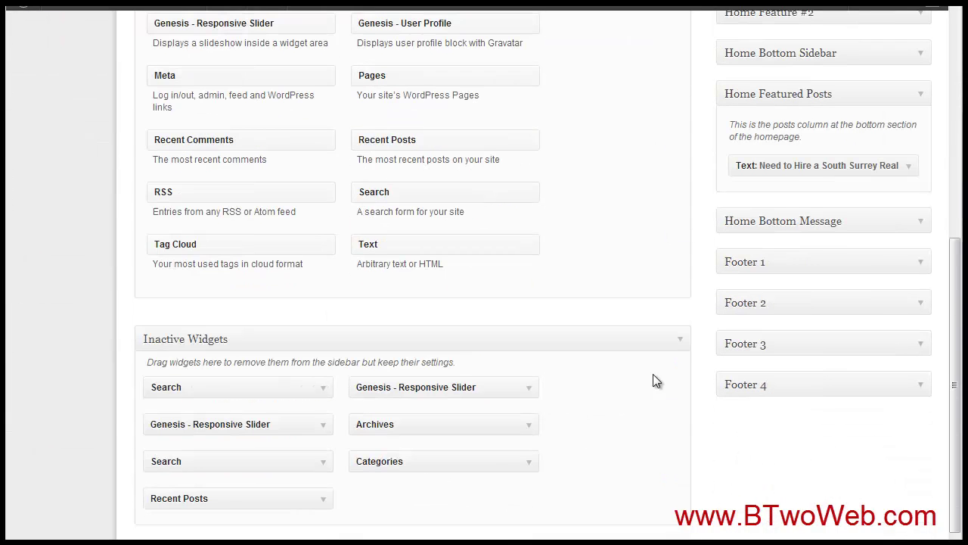
scroll(616, 245, "up", 6)
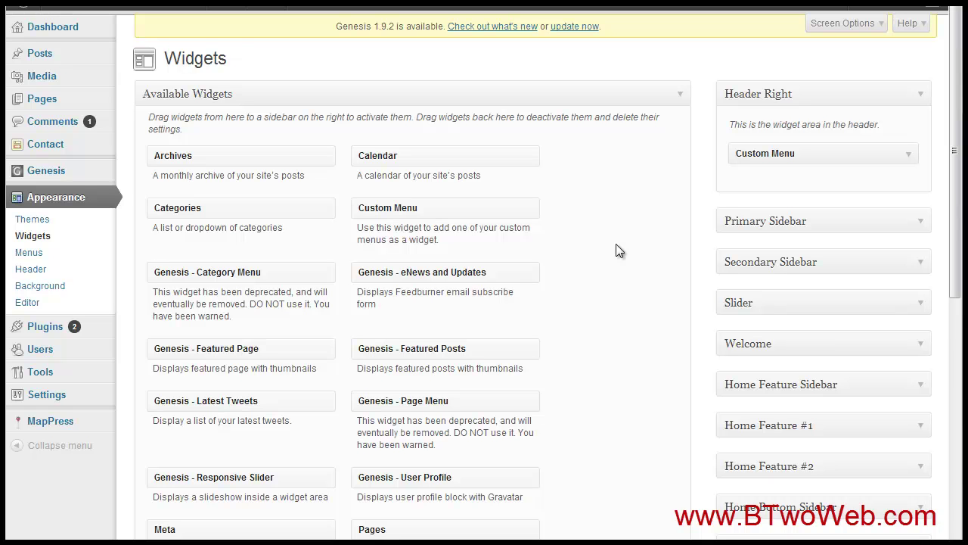
- Cycle through the Cloverdale and South Surrey windows, ending on the White Rock home page
mouse_move(408, 541)
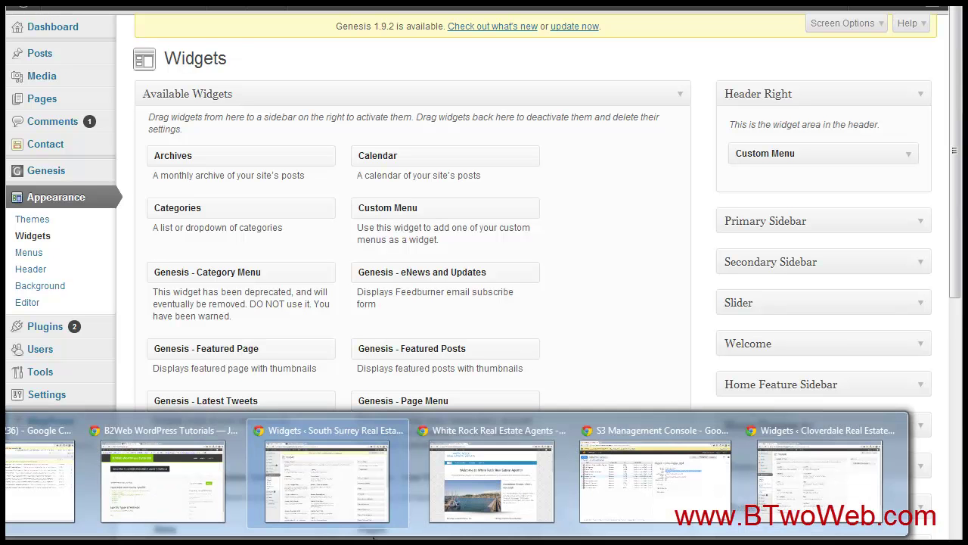
left_click(757, 485)
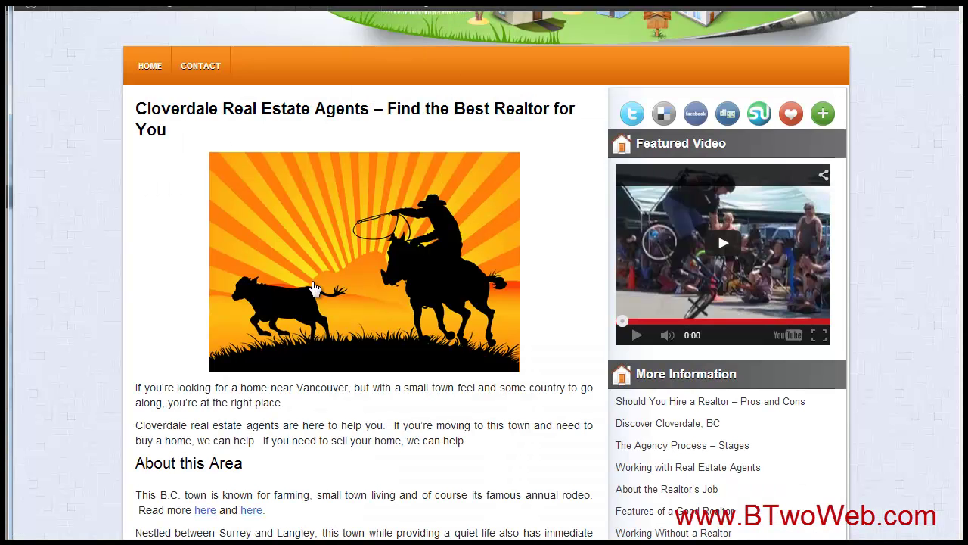
mouse_move(454, 541)
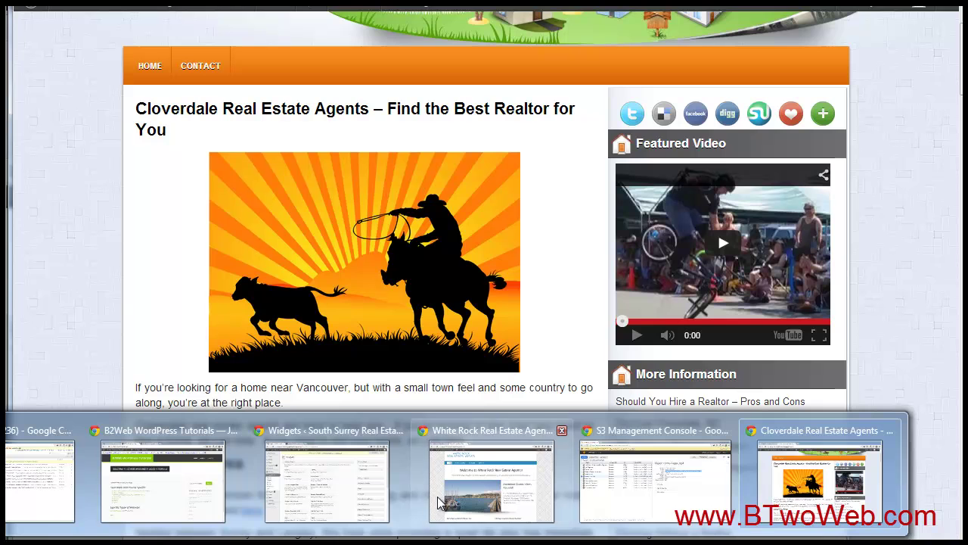
left_click(327, 475)
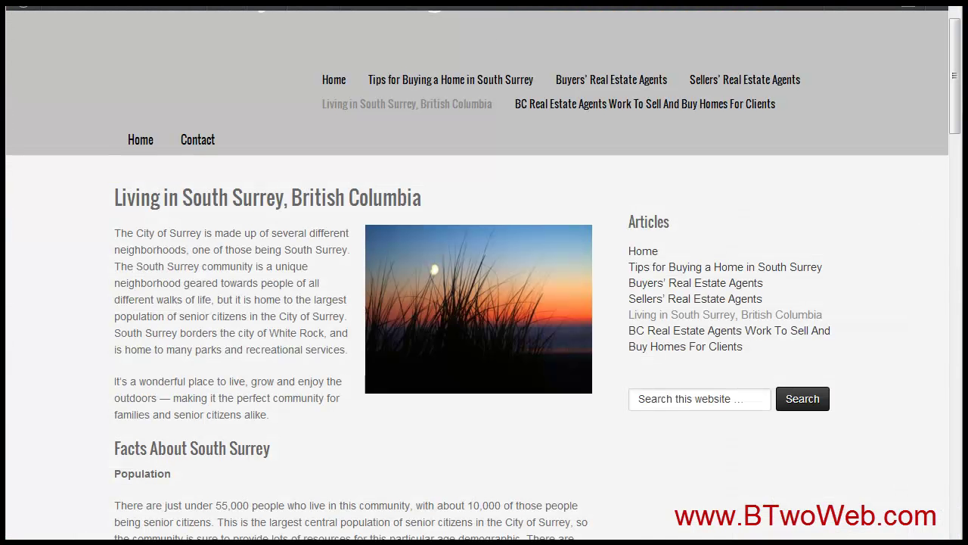
scroll(581, 39, "up", 1)
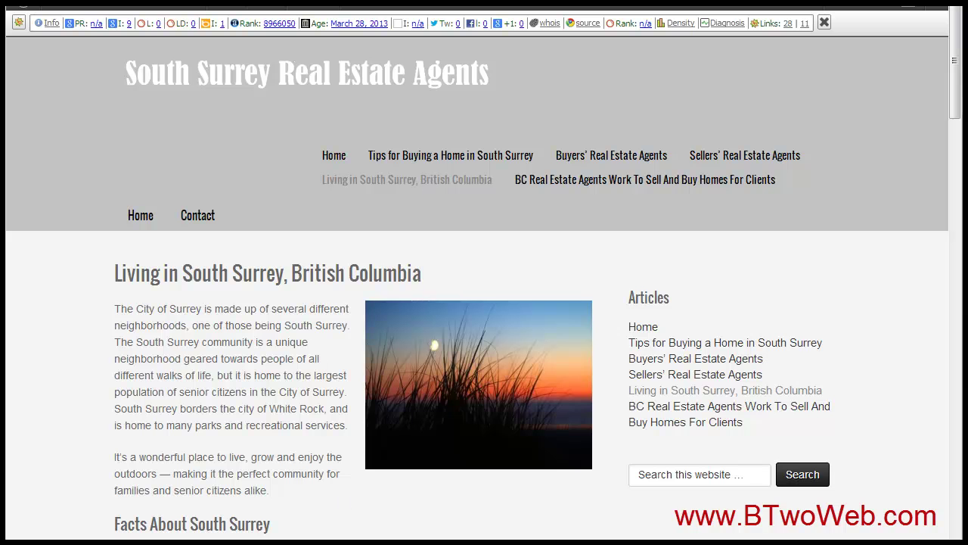
left_click(487, 475)
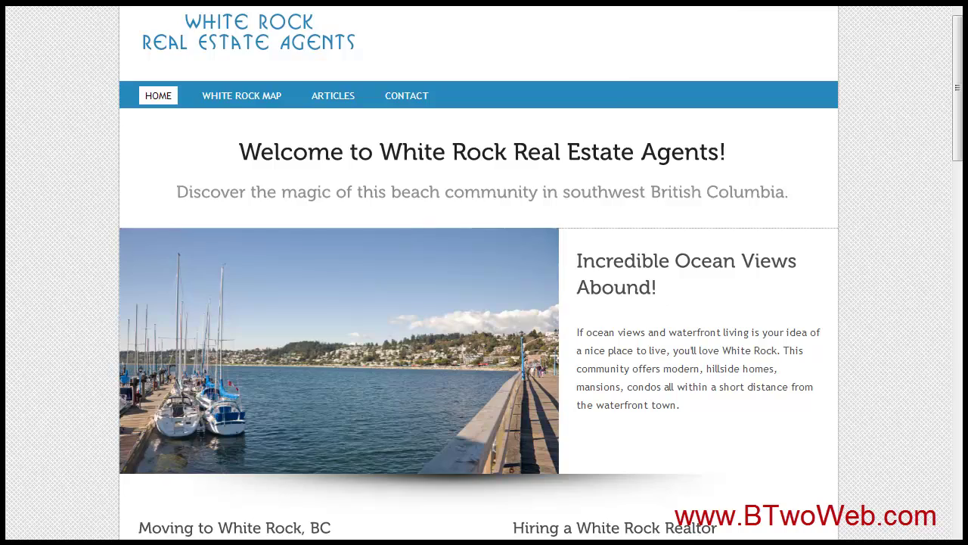
- Compare the White Rock home page with its Squirrel Options page, then reload the home page
key("alt+Tab")
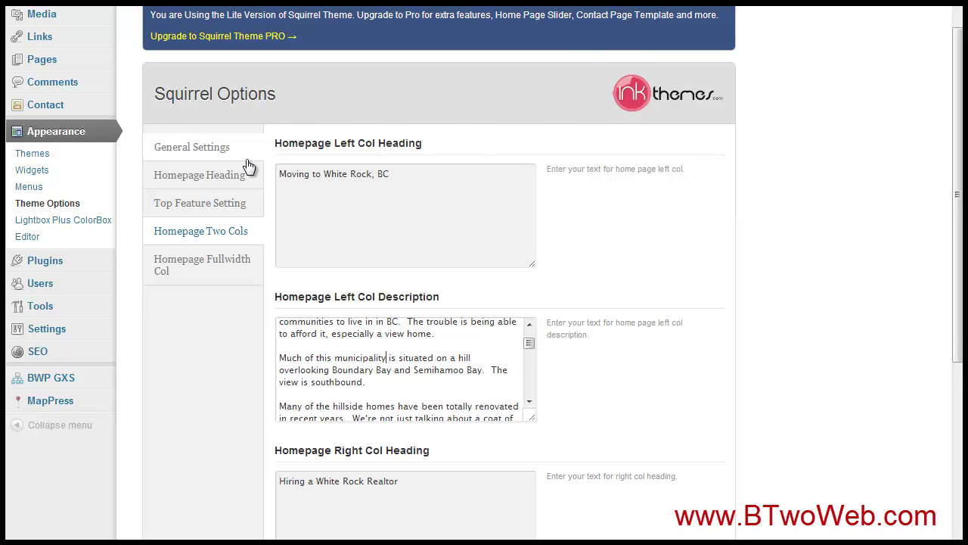
key("alt+Tab")
scroll(723, 174, "down", 5)
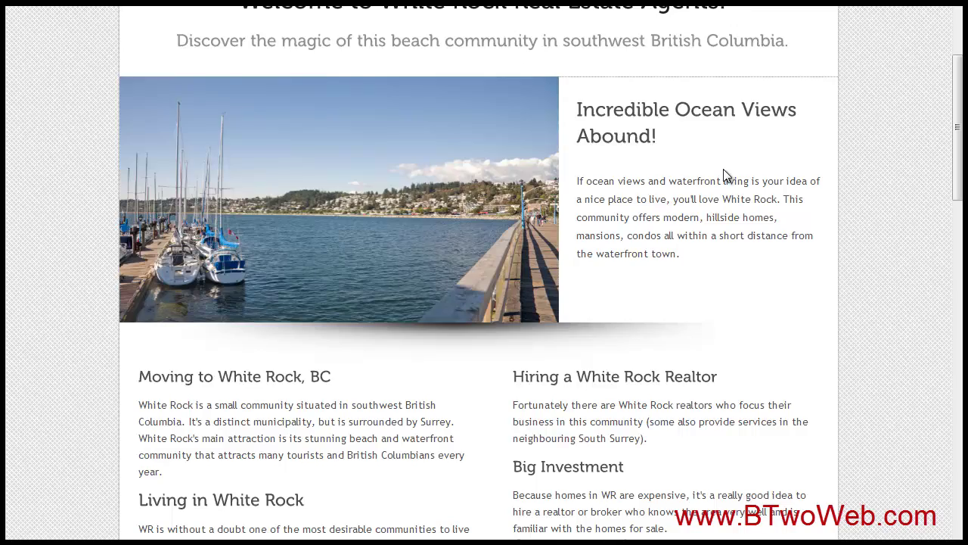
key("F5")
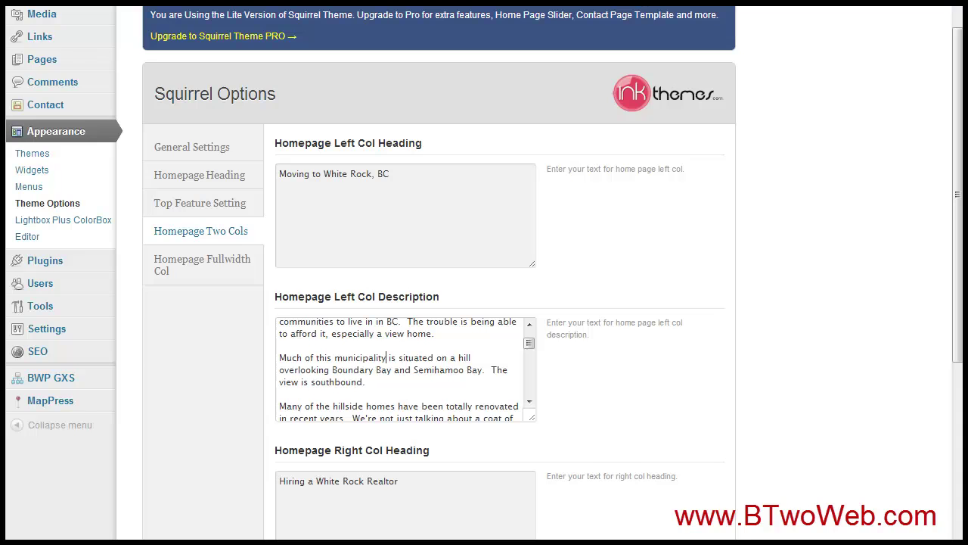
mouse_move(49, 328)
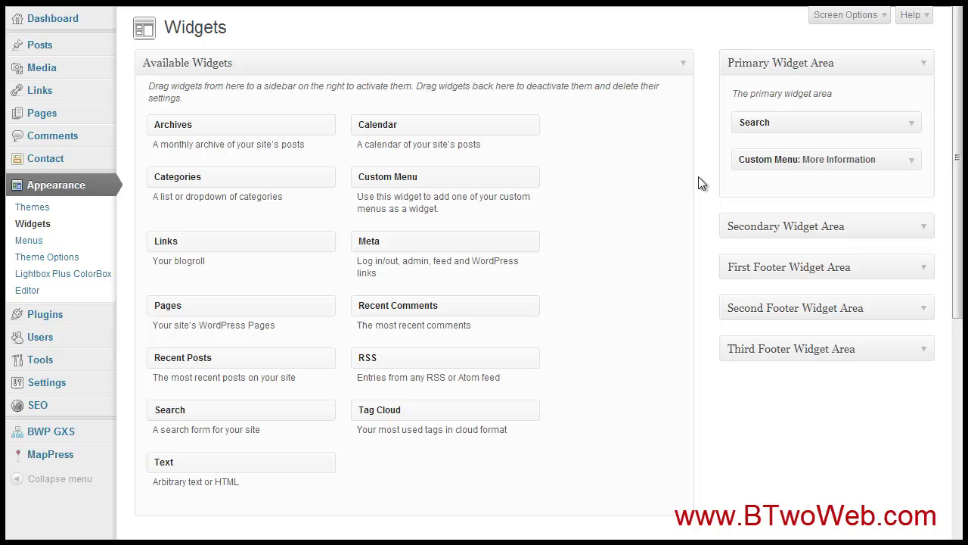
- Expand the Secondary Widget Area, trial-drag Custom Menu into it, and bring up Chrome's taskbar menu
left_click(924, 232)
left_click(925, 234)
left_click(918, 225)
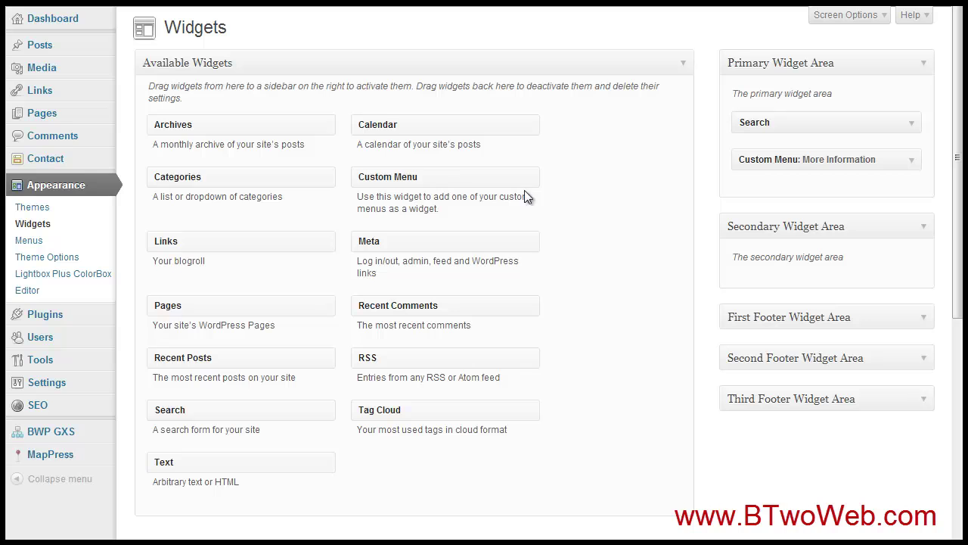
left_click_drag(417, 177, 460, 186)
mouse_move(419, 541)
right_click(346, 540)
- In a new Chrome window, Google 'wordpress plugin for adding google maps'
left_click(336, 424)
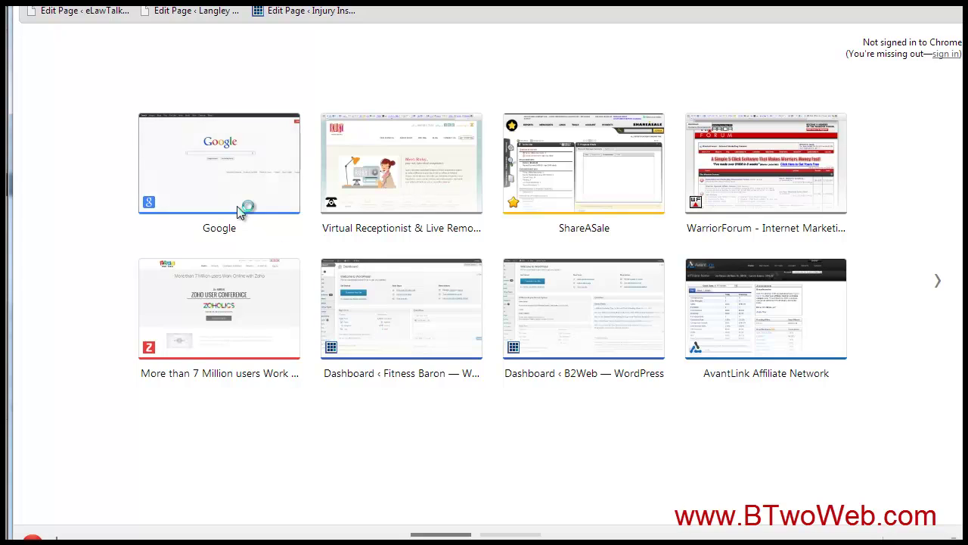
left_click(242, 210)
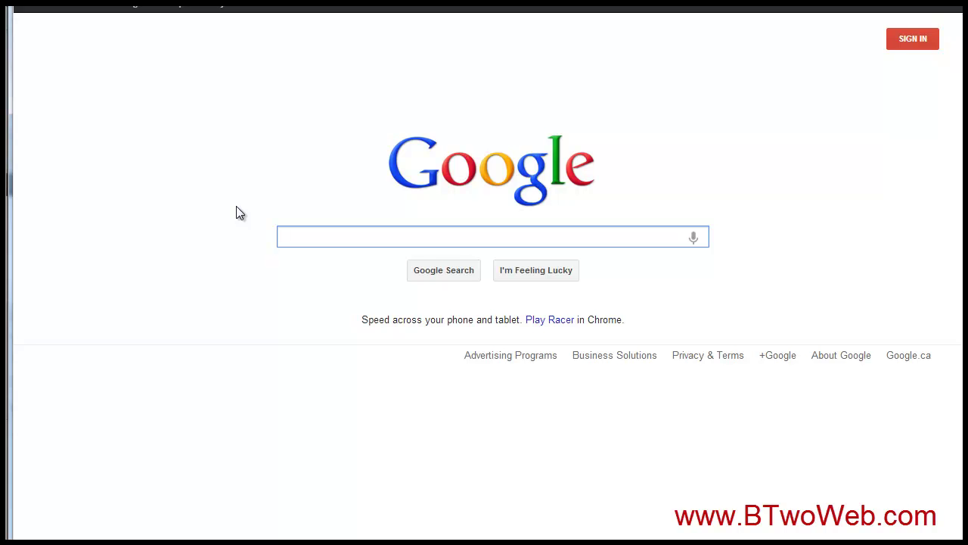
type("wordp")
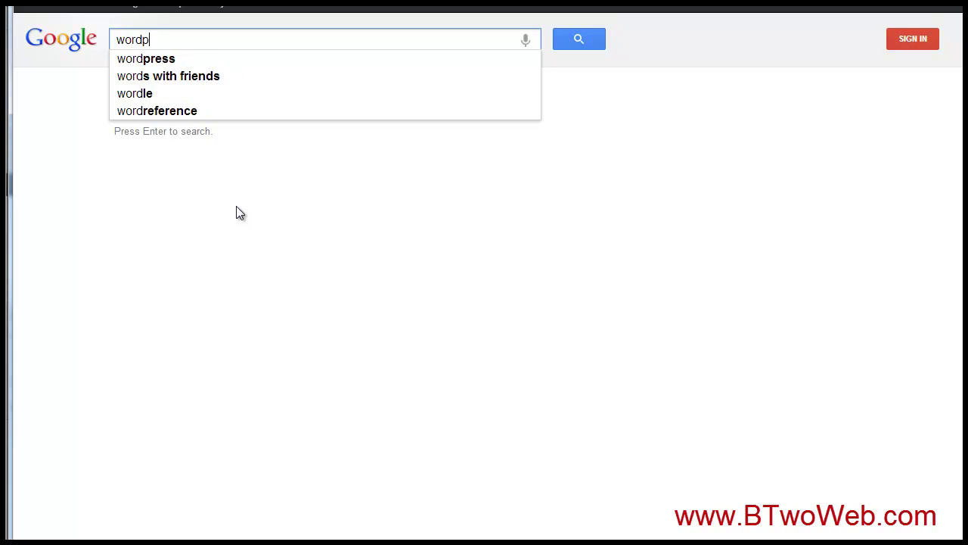
type("ress plugin fo")
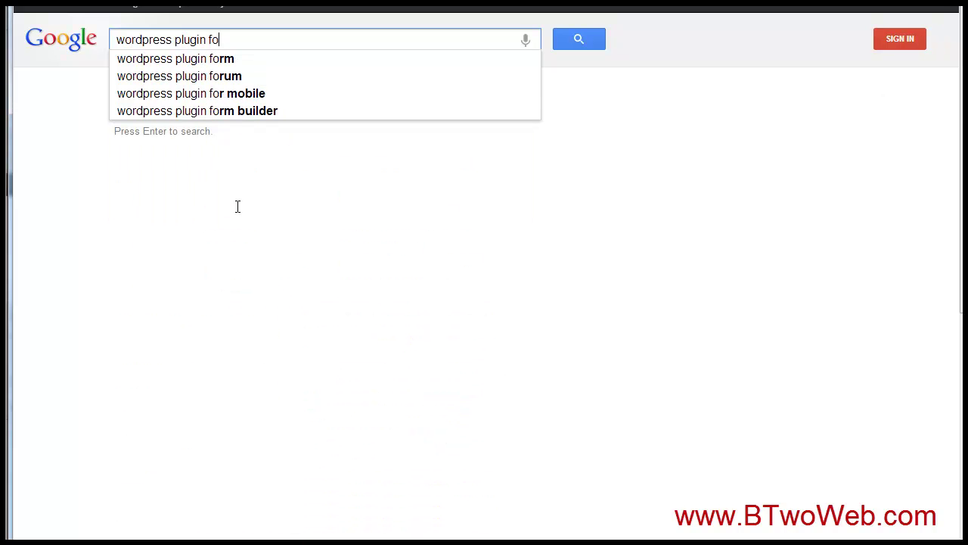
type("r adding google maps")
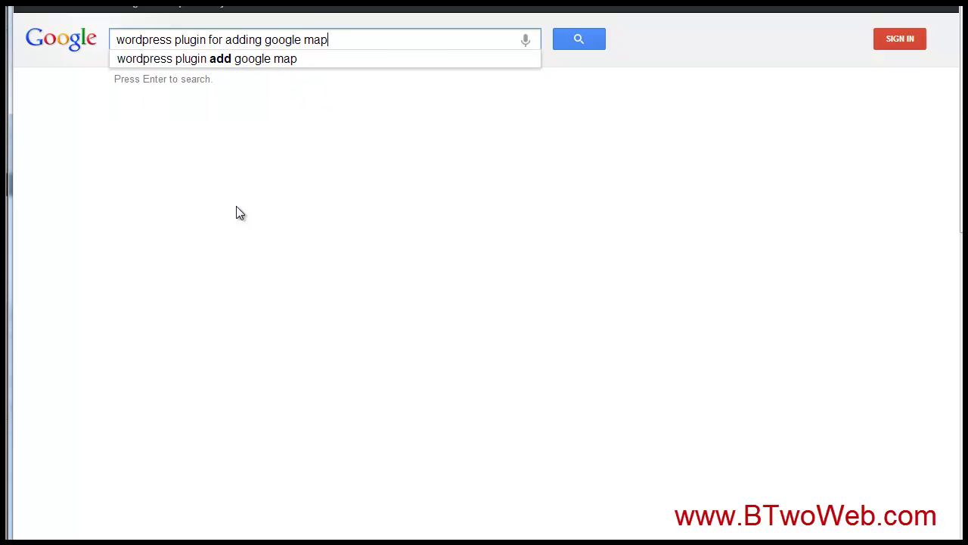
key("Return")
- Open the MapPress Easy Google Maps plugin page from the search results
scroll(605, 209, "down", 2)
scroll(606, 209, "up", 2)
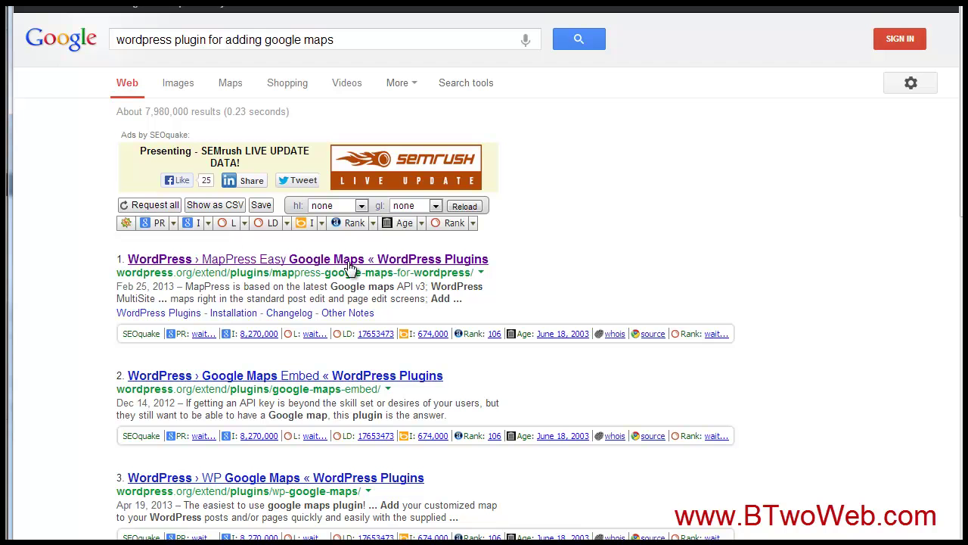
left_click(349, 265)
scroll(573, 210, "down", 1)
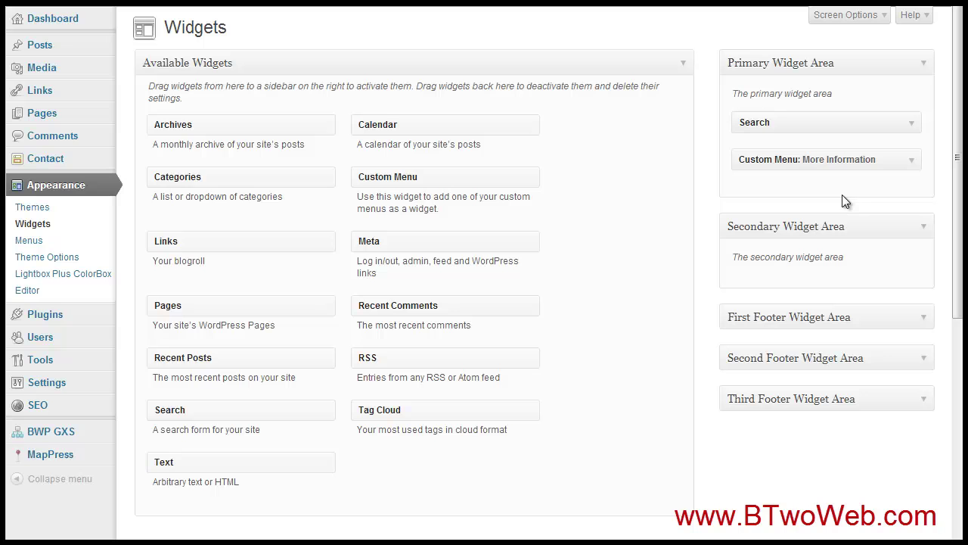
- Drop an empty Text widget into the Secondary Widget Area and close its settings
left_click_drag(203, 463, 786, 275)
scroll(715, 270, "down", 2)
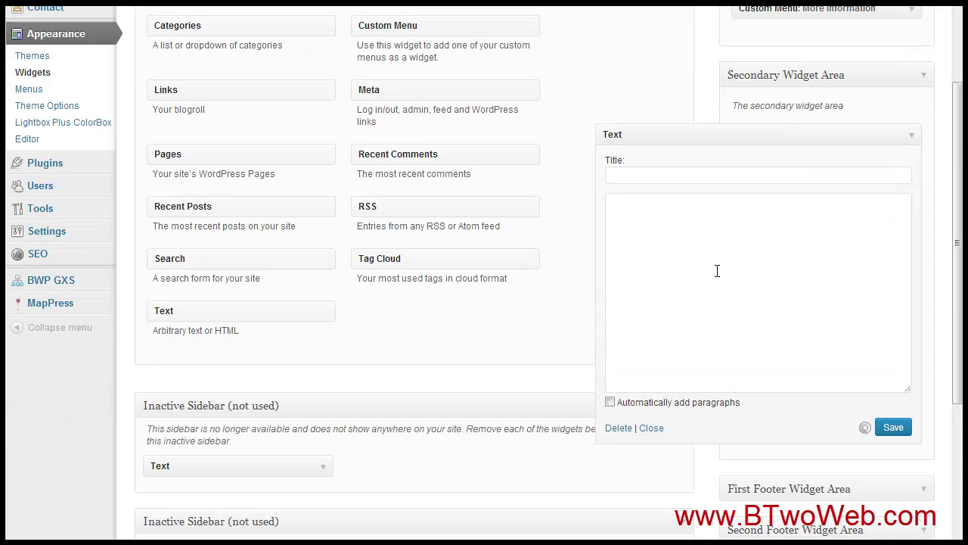
left_click(671, 248)
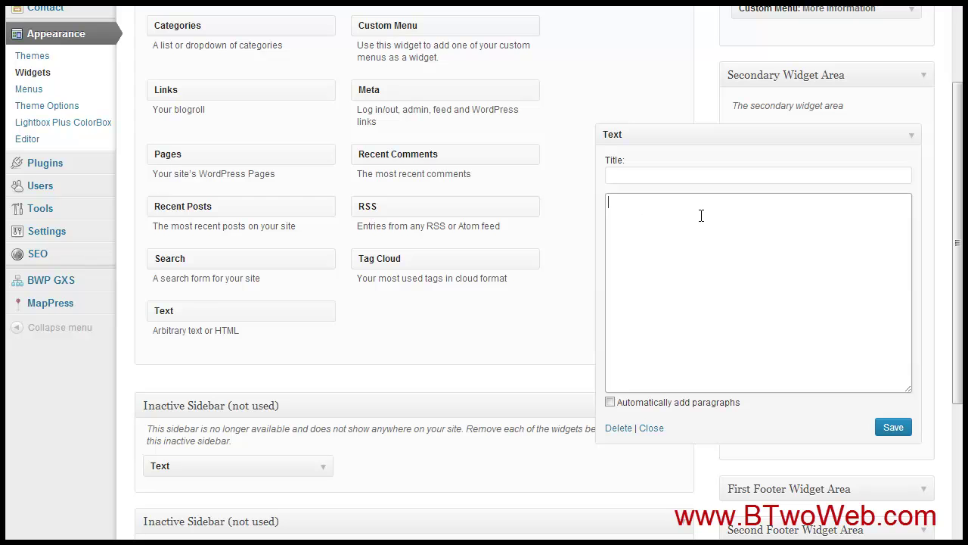
left_click(652, 428)
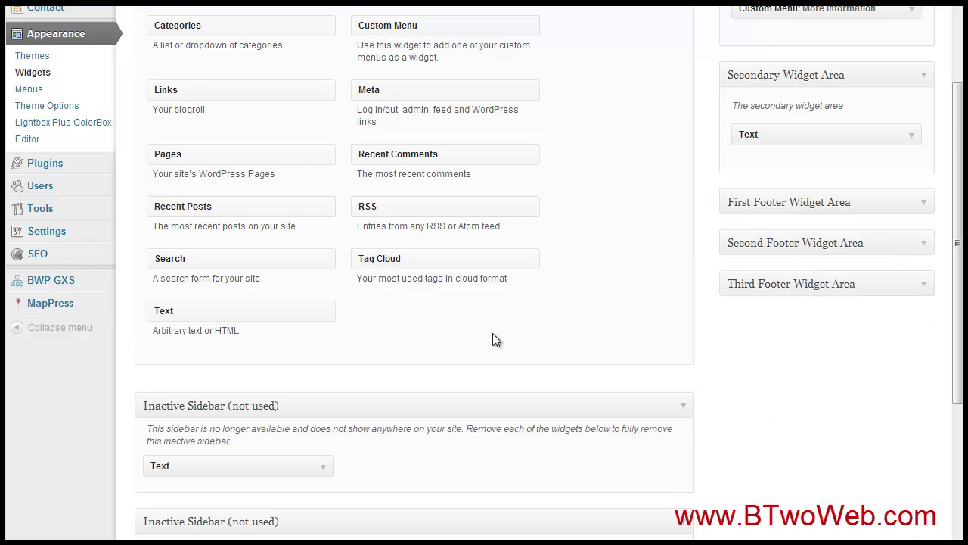
scroll(499, 325, "up", 2)
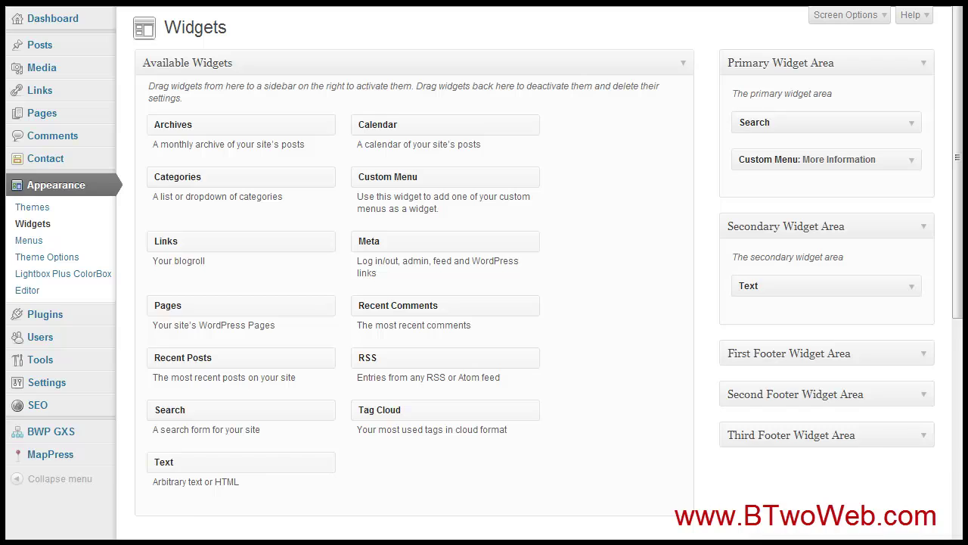
left_click(821, 471)
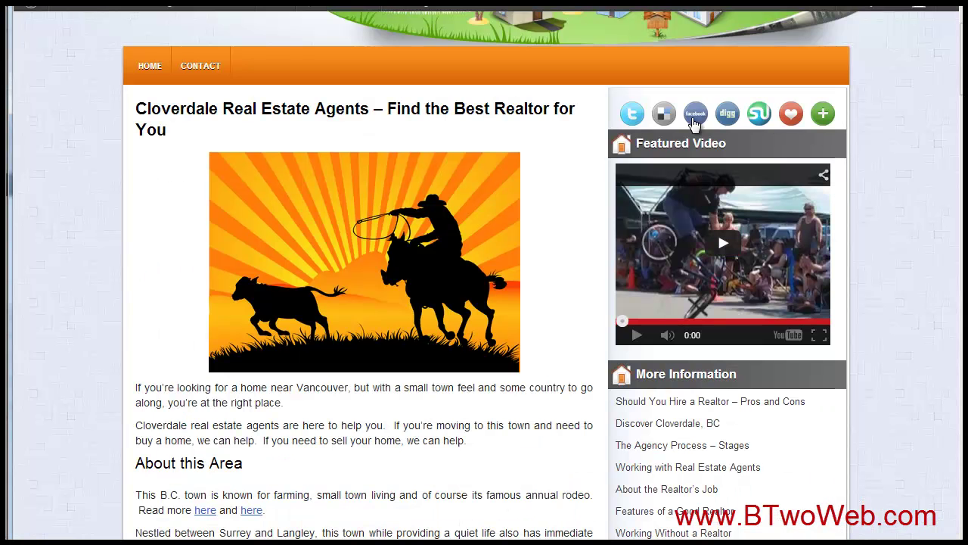
- Scroll through the Cloverdale site's sidebar and map
scroll(879, 177, "down", 3)
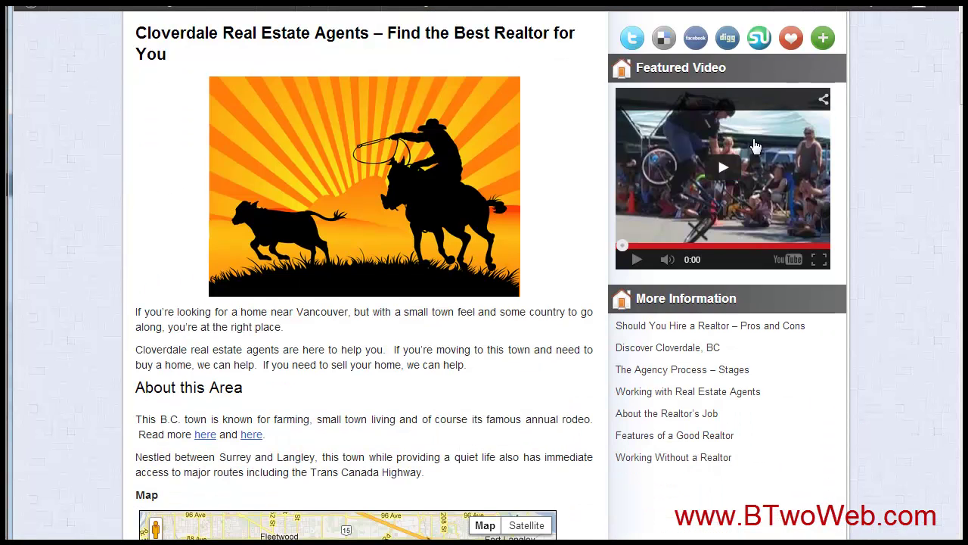
scroll(743, 255, "down", 2)
scroll(718, 231, "up", 5)
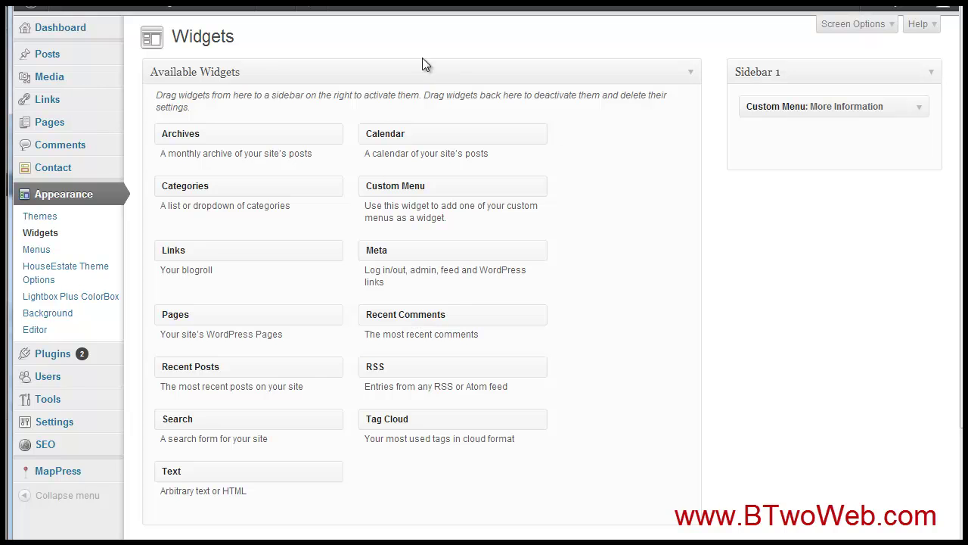
left_click(334, 6)
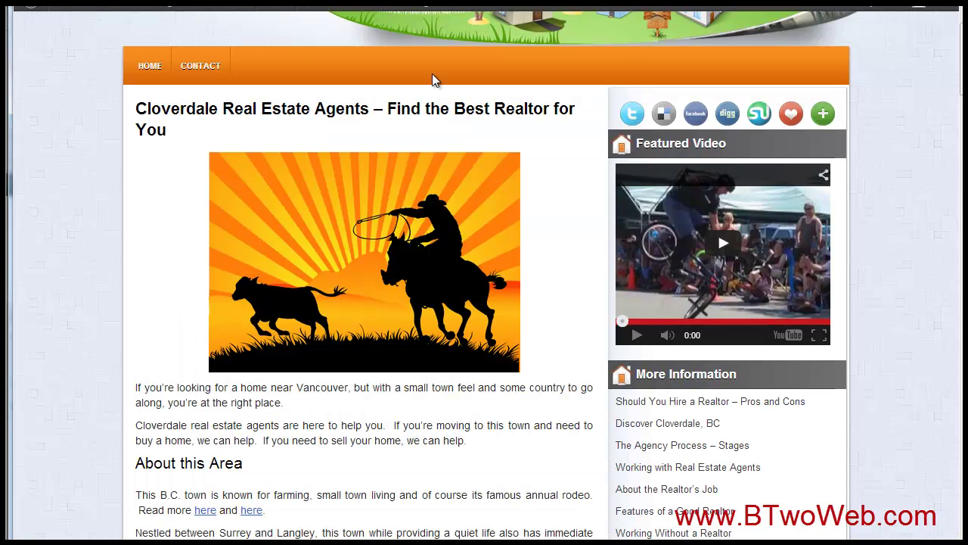
scroll(910, 184, "down", 2)
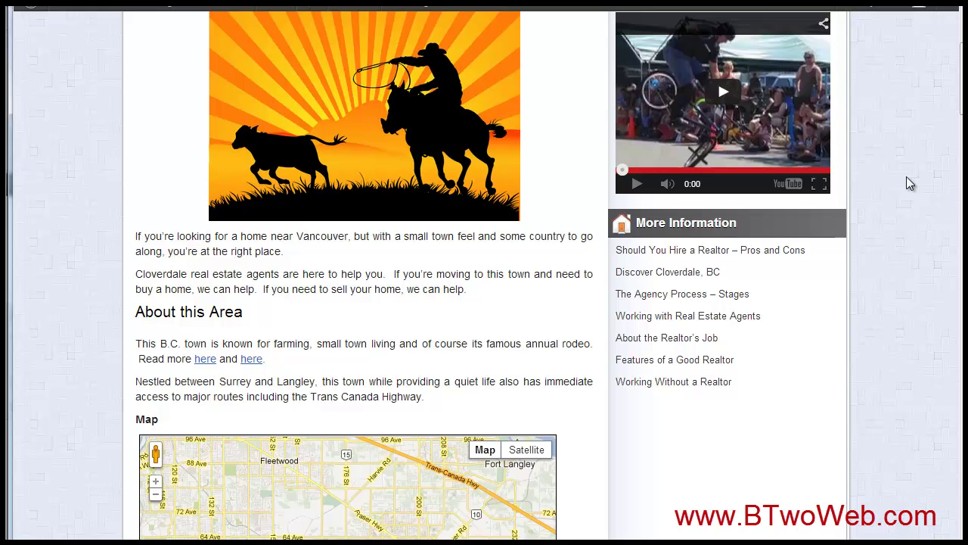
scroll(943, 327, "down", 1)
scroll(943, 327, "down", 1)
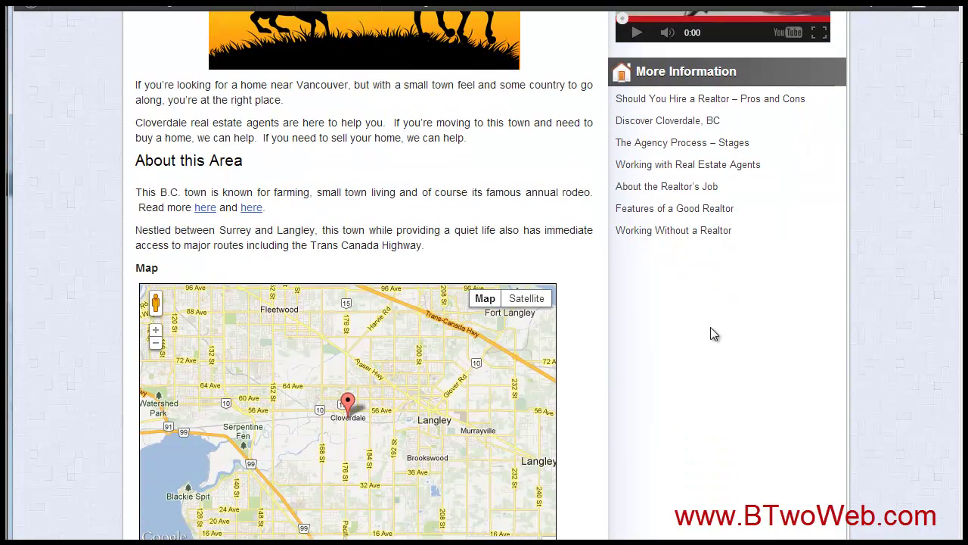
scroll(921, 301, "up", 3)
scroll(920, 297, "up", 2)
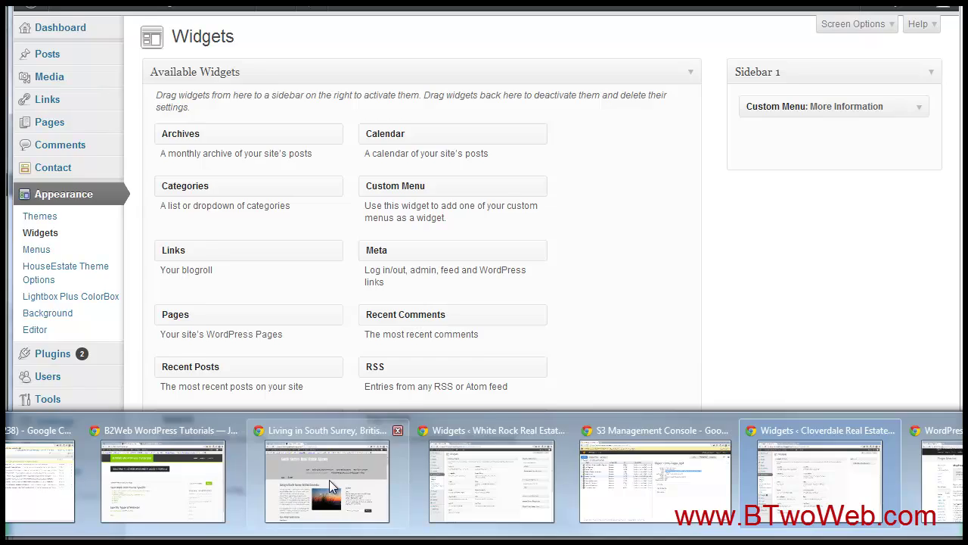
- In the South Surrey site's admin, start a new page from Pages > Add New
left_click(329, 479)
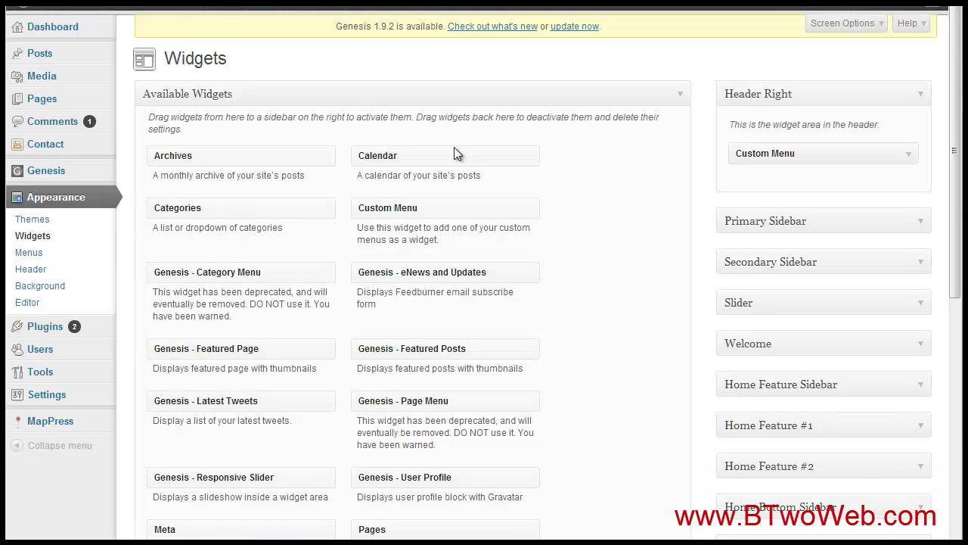
mouse_move(34, 99)
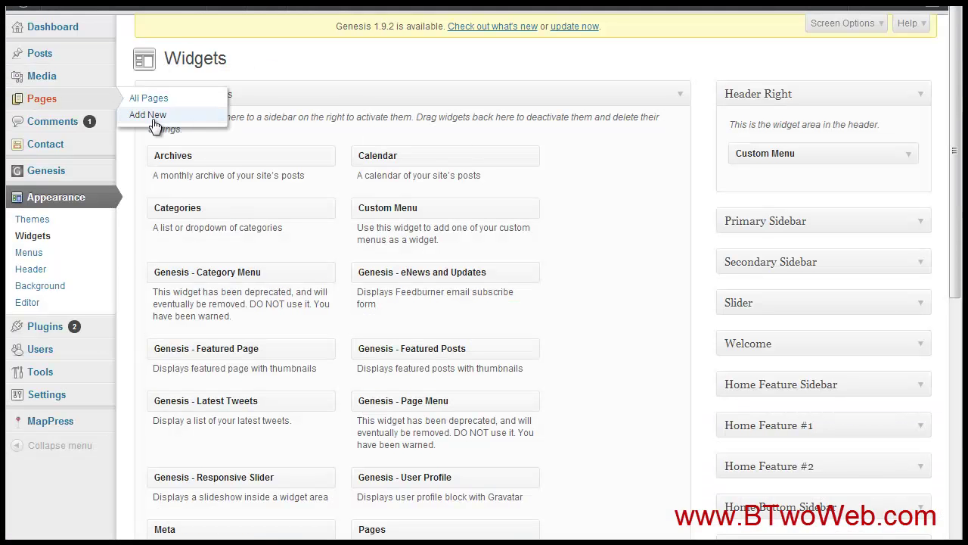
left_click(575, 96)
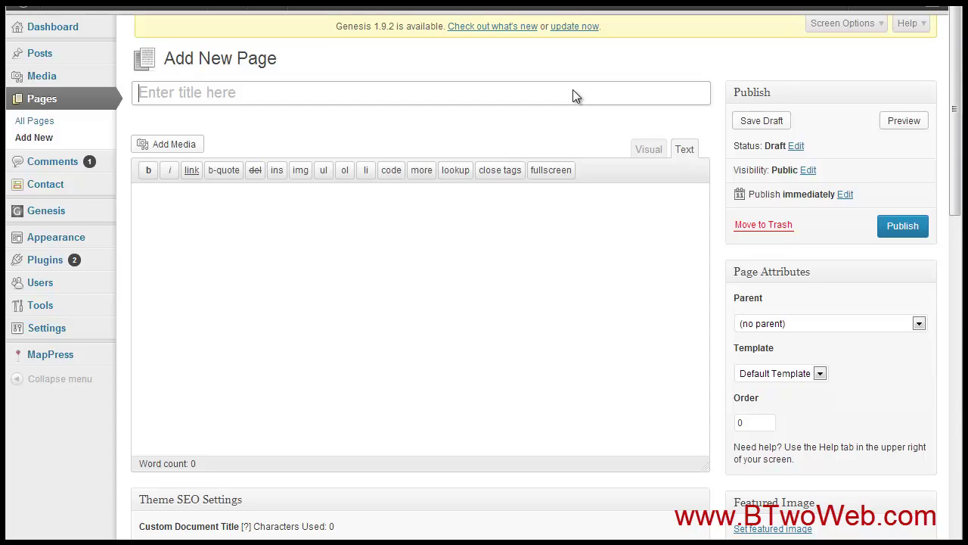
- Scroll the Add New Page editor down to the MapPress box and back up
scroll(572, 92, "down", 10)
scroll(741, 216, "down", 2)
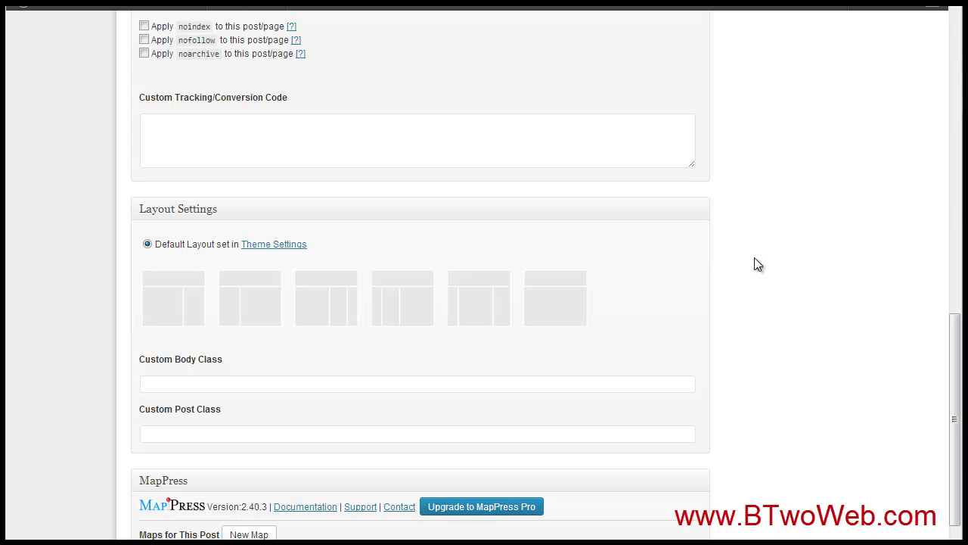
scroll(754, 257, "up", 15)
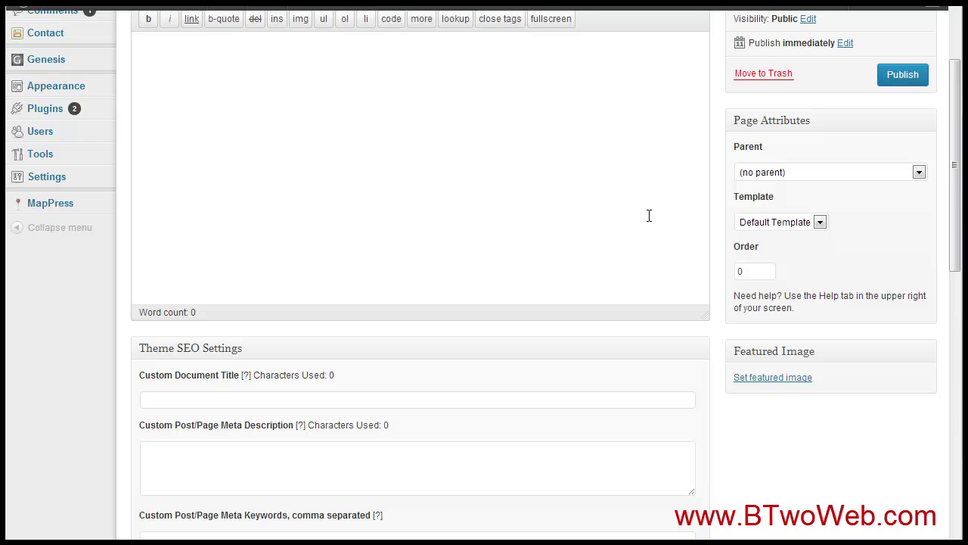
scroll(648, 216, "up", 2)
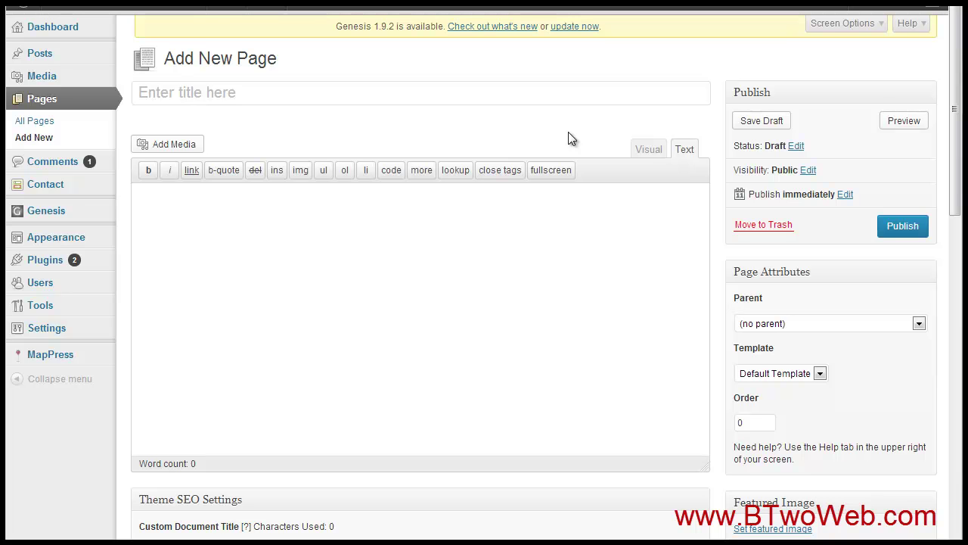
mouse_move(484, 542)
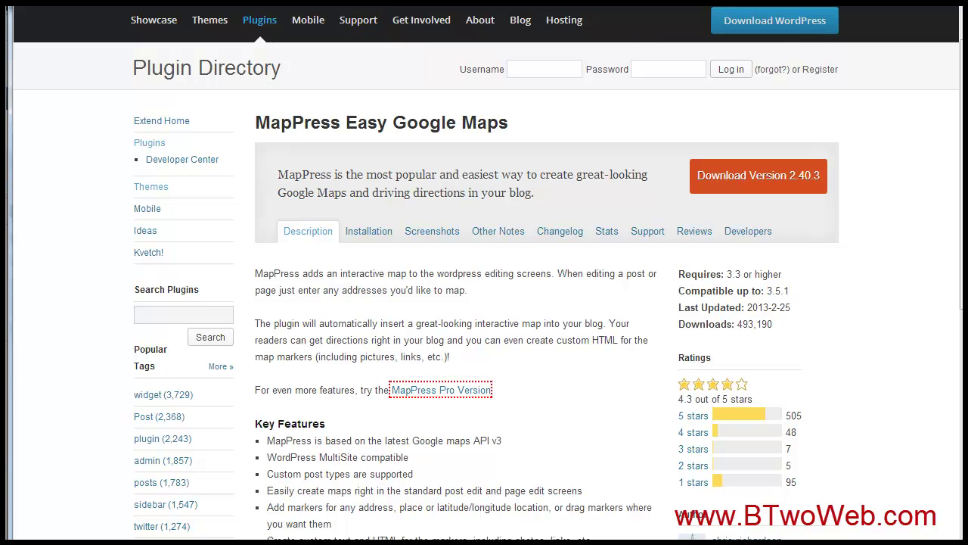
- Go to the CodeCanyon home page and reveal its WordPress category menu
type("codeca")
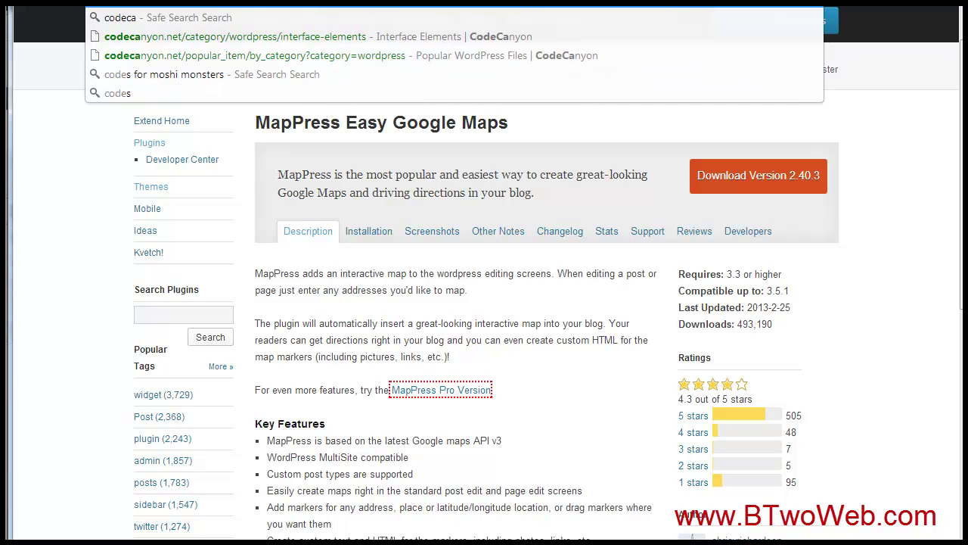
key("Return")
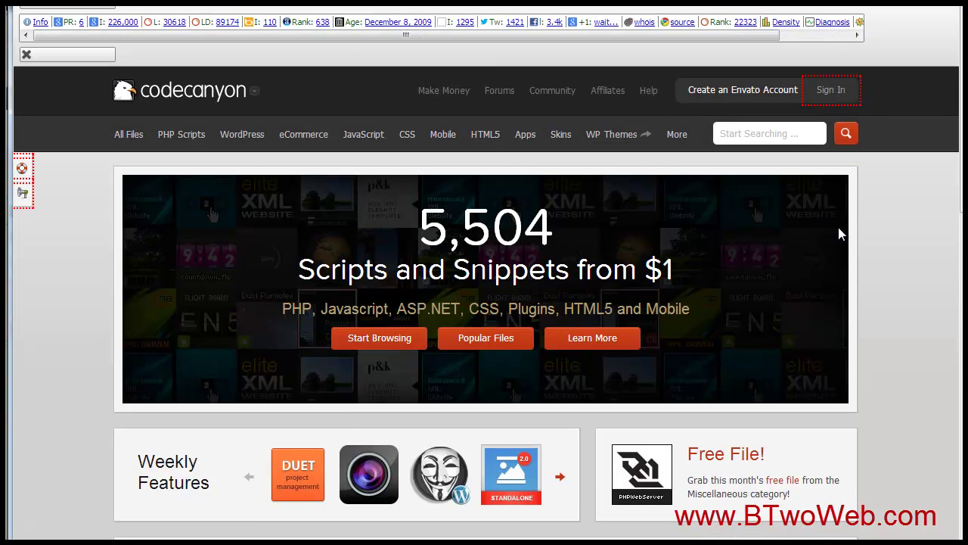
mouse_move(247, 142)
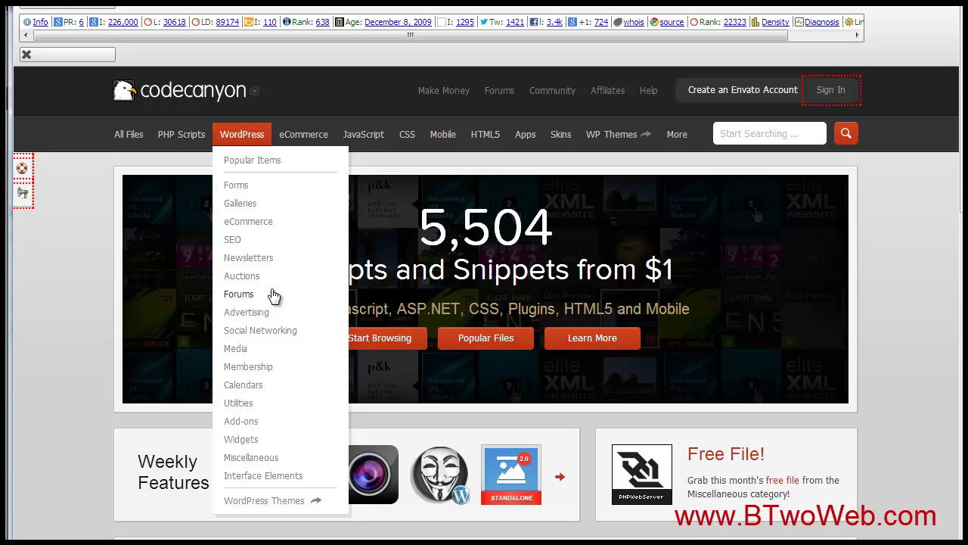
- Open CodeCanyon's WordPress Widgets category and browse its 98 items
left_click(234, 440)
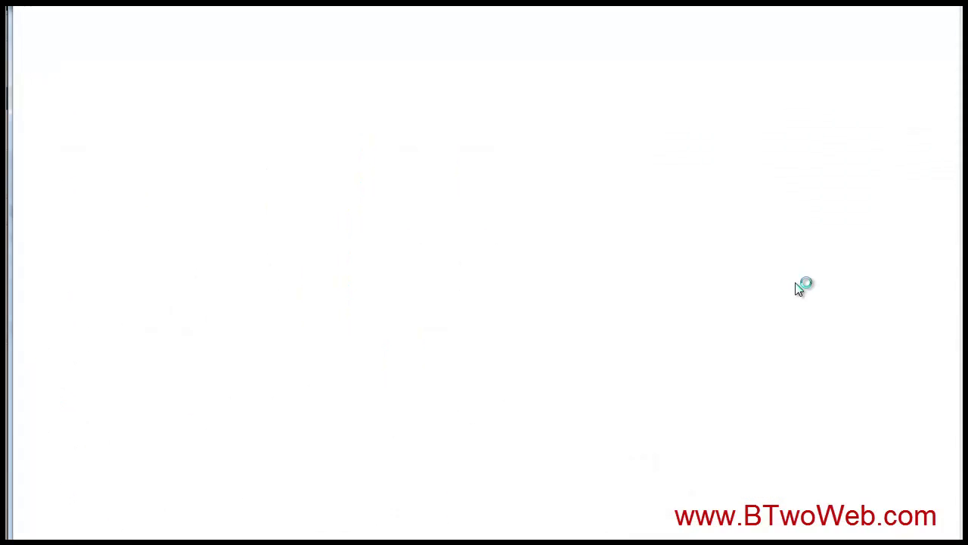
scroll(476, 174, "down", 1)
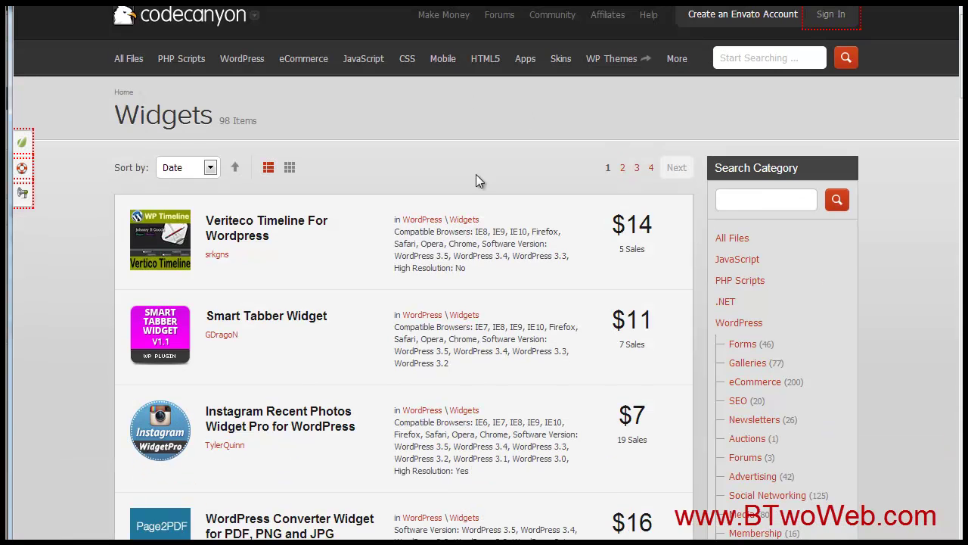
scroll(476, 180, "down", 8)
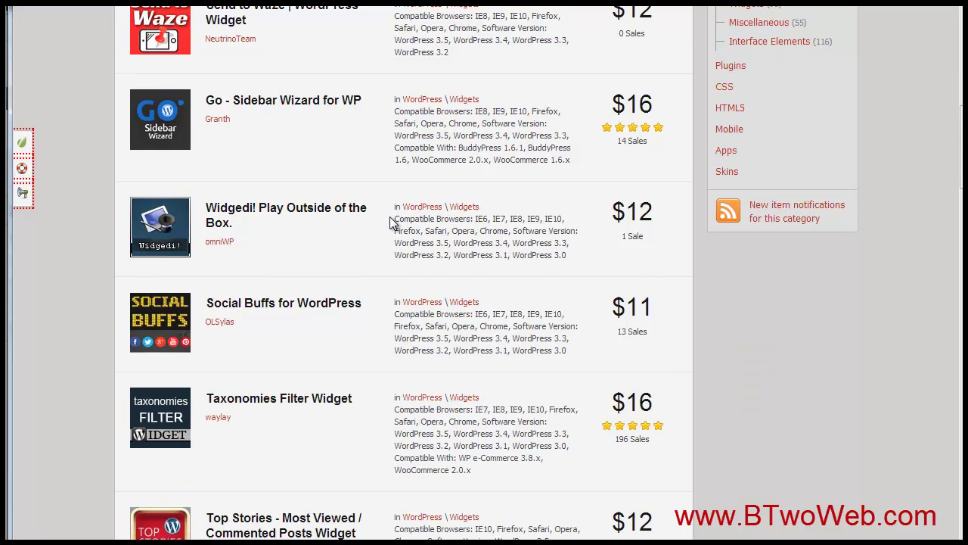
scroll(391, 222, "up", 9)
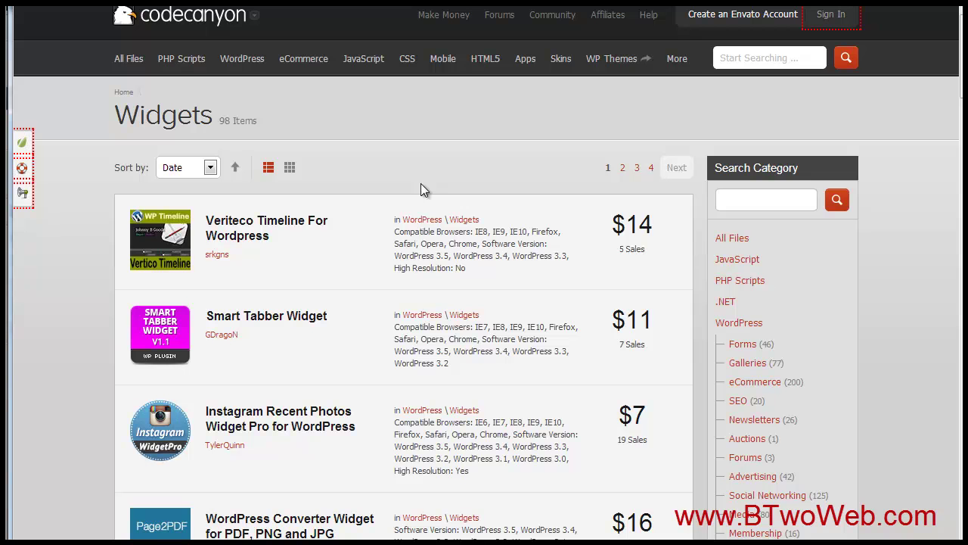
- Open the Veriteco Timeline For Wordpress item page and review its description and $14 licence
left_click(261, 231)
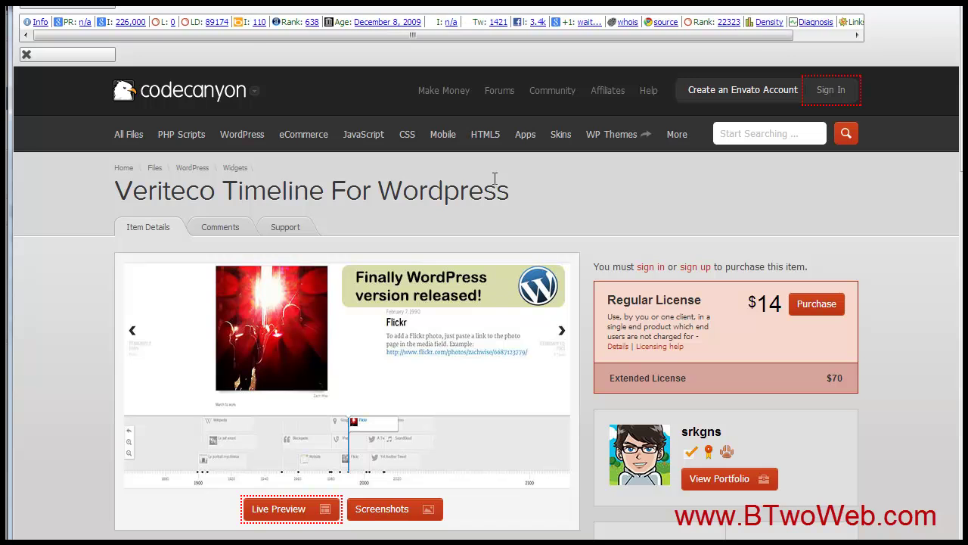
scroll(838, 211, "down", 6)
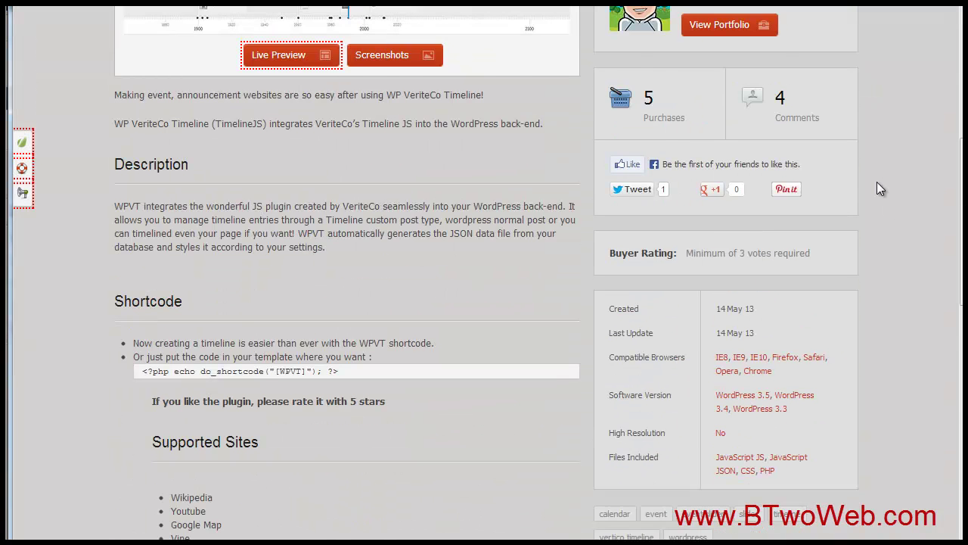
scroll(876, 185, "up", 3)
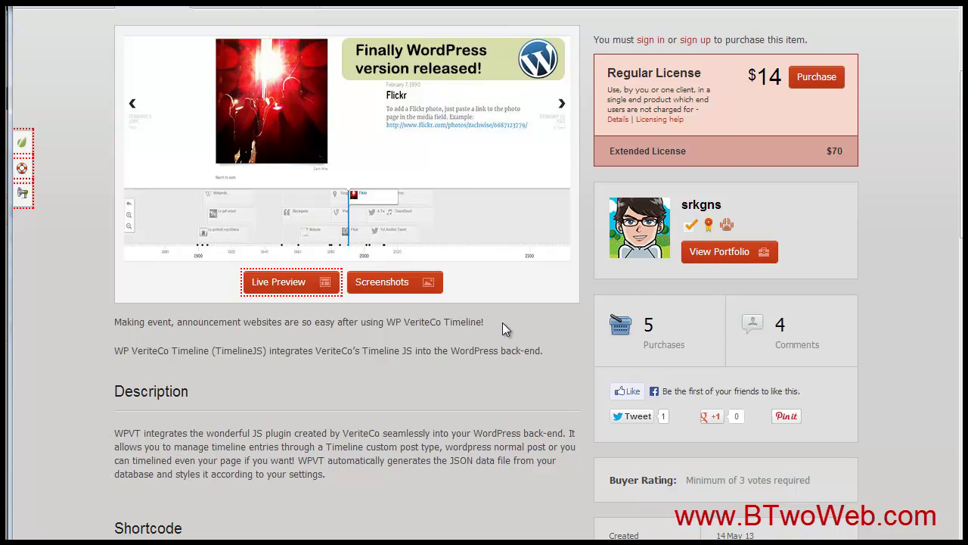
scroll(485, 331, "up", 3)
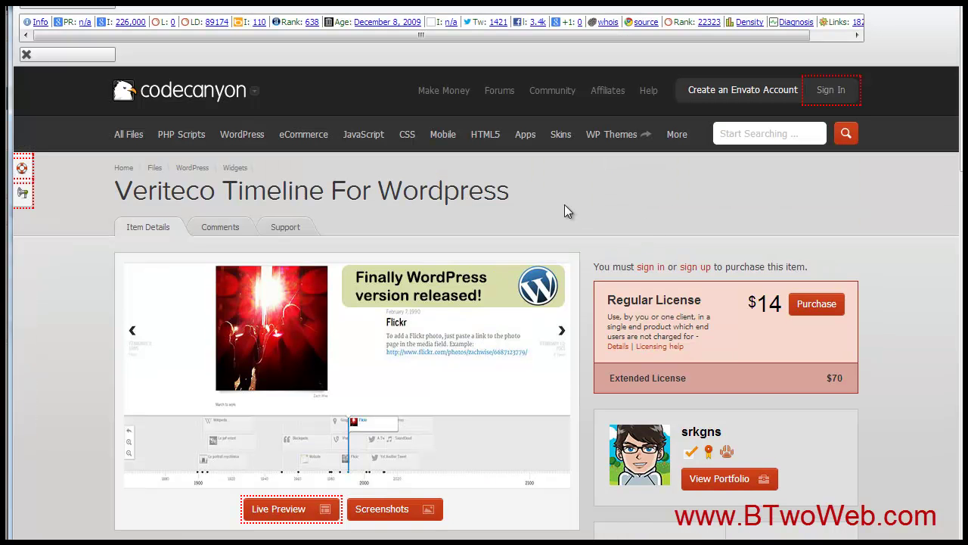